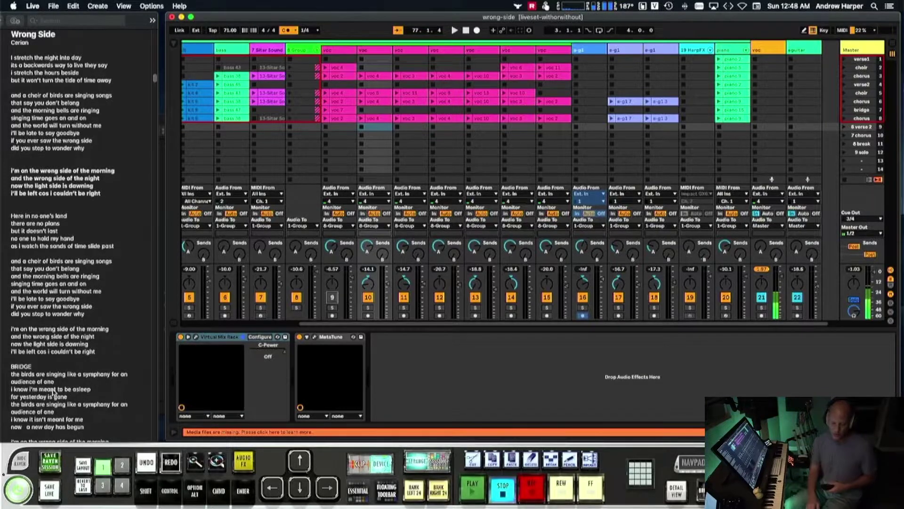
Step: Start playback and inspect the ValhallaSupermassive settings on the piano track, closing the plug-in window when done
key("space")
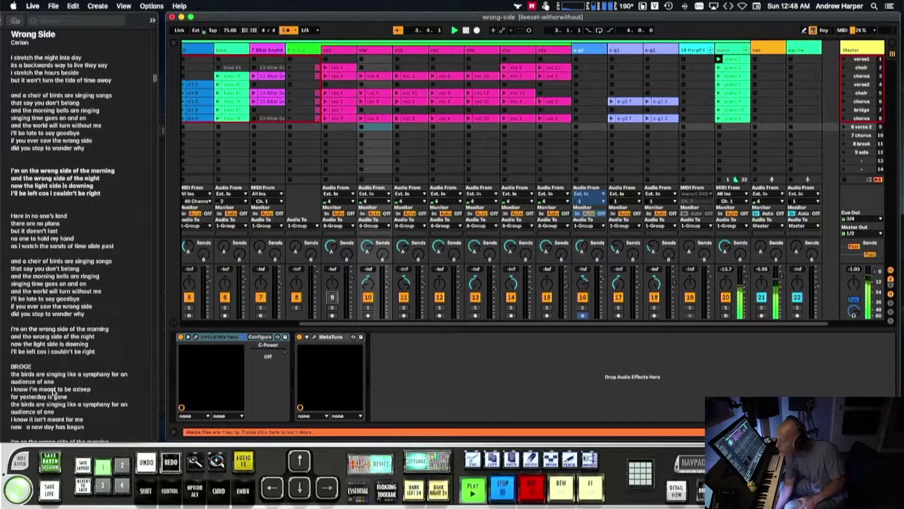
left_click(811, 49)
left_click(729, 51)
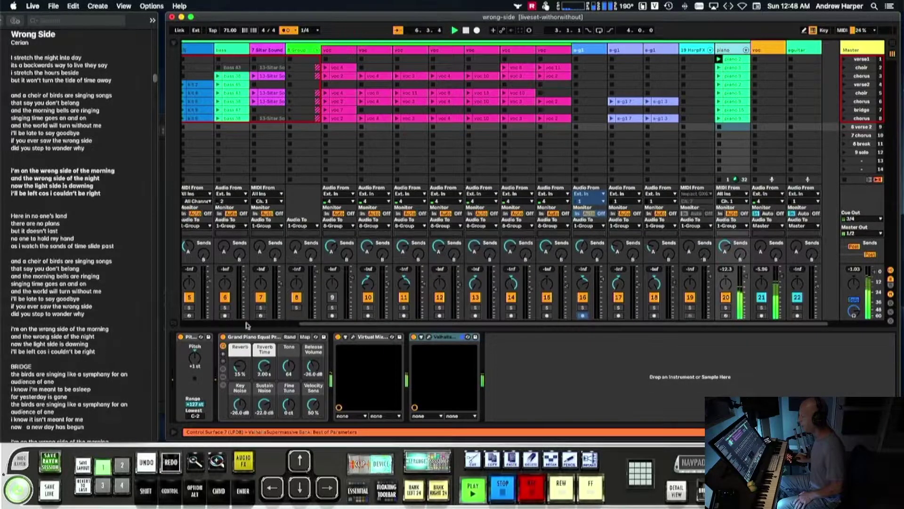
left_click(428, 337)
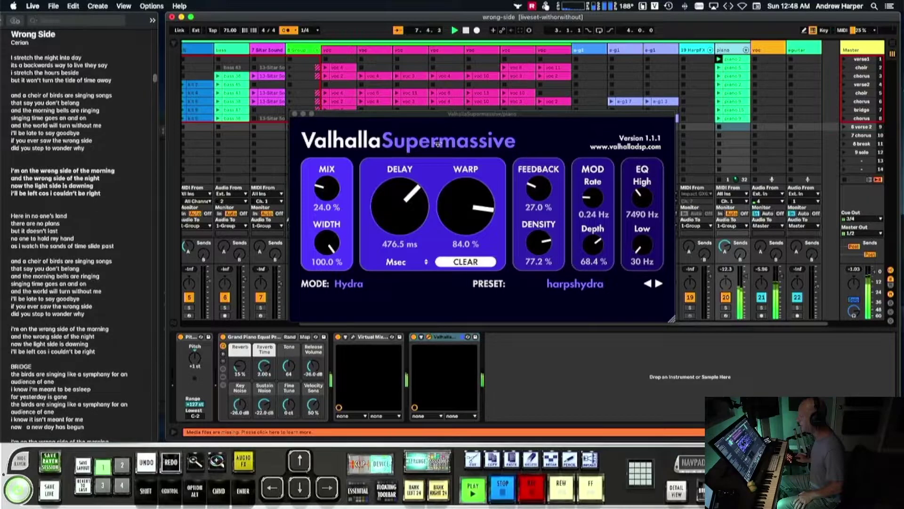
left_click(294, 115)
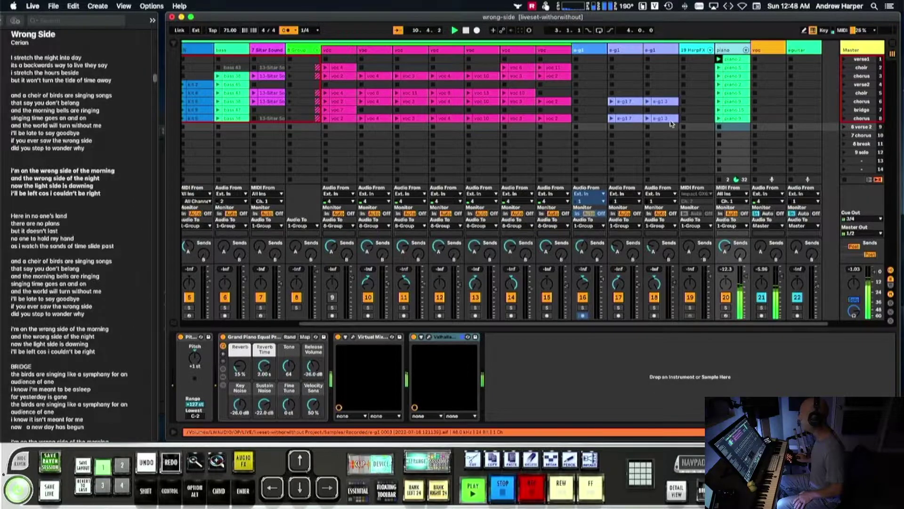
Step: Launch the first chorus scene in row 3 and mute the vocal group on track 8
scroll(663, 114, "left", 3)
scroll(662, 114, "left", 1)
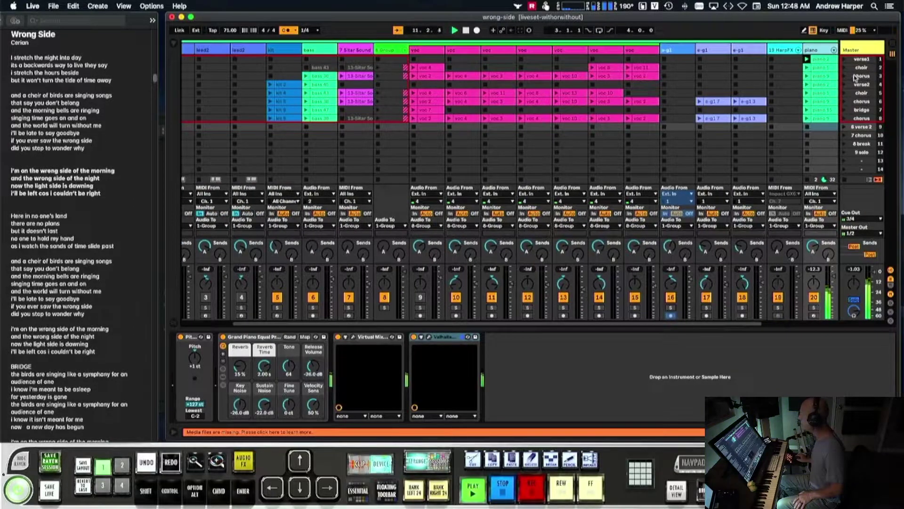
left_click(846, 77)
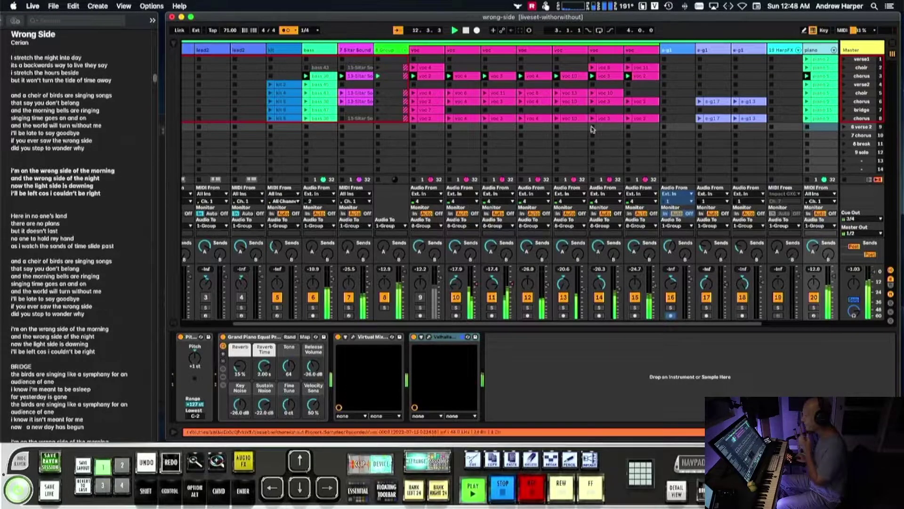
left_click(385, 299)
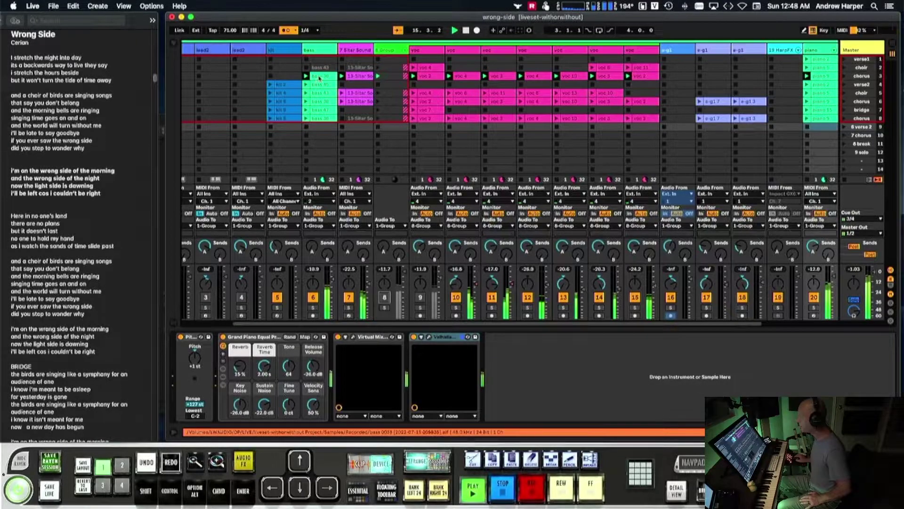
Step: Show the bass track's device chain and briefly solo the sitar on track 7 to hear it alone
left_click(321, 53)
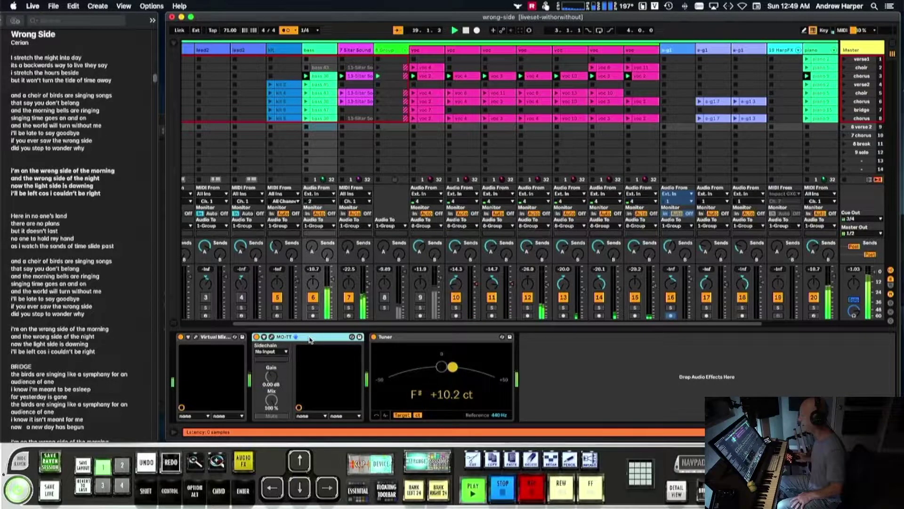
left_click(349, 308)
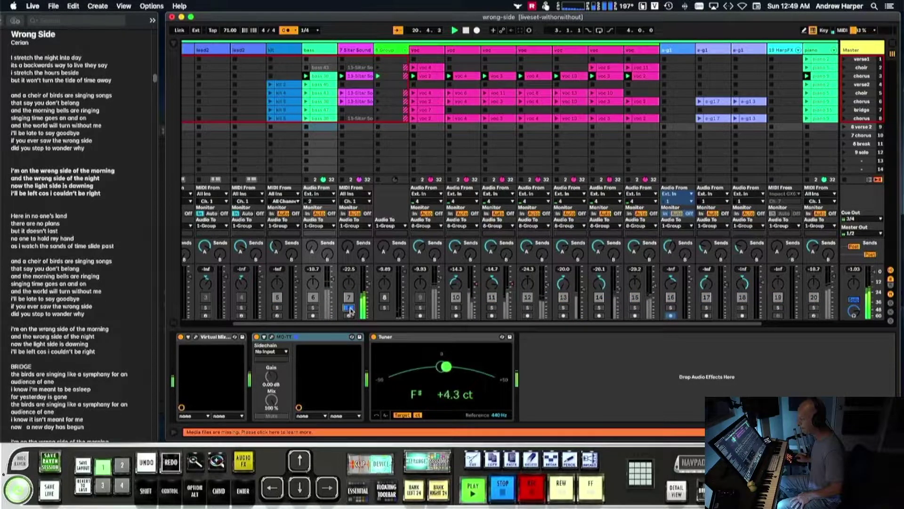
left_click(349, 308)
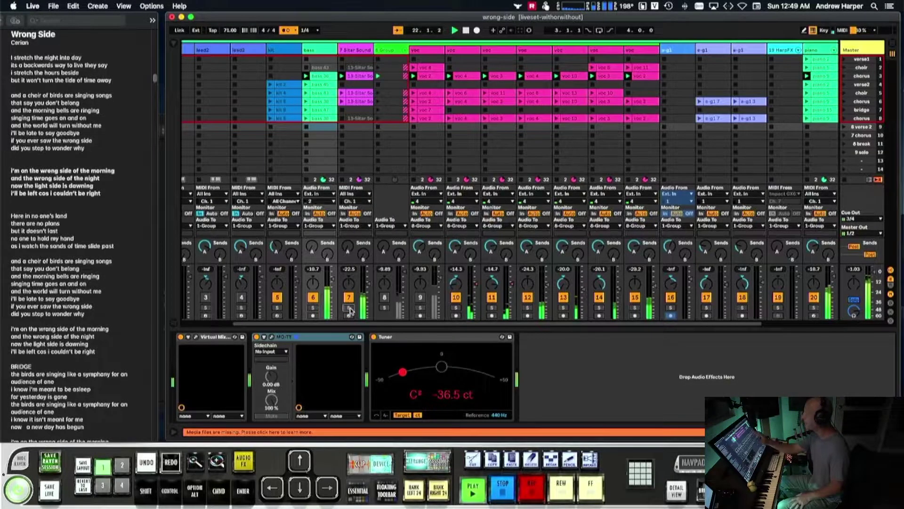
Step: Inspect the drum kit loaded in Kontakt on the kit track, hiding the plug-in window when done
scroll(549, 148, "right", 3)
scroll(637, 140, "left", 4)
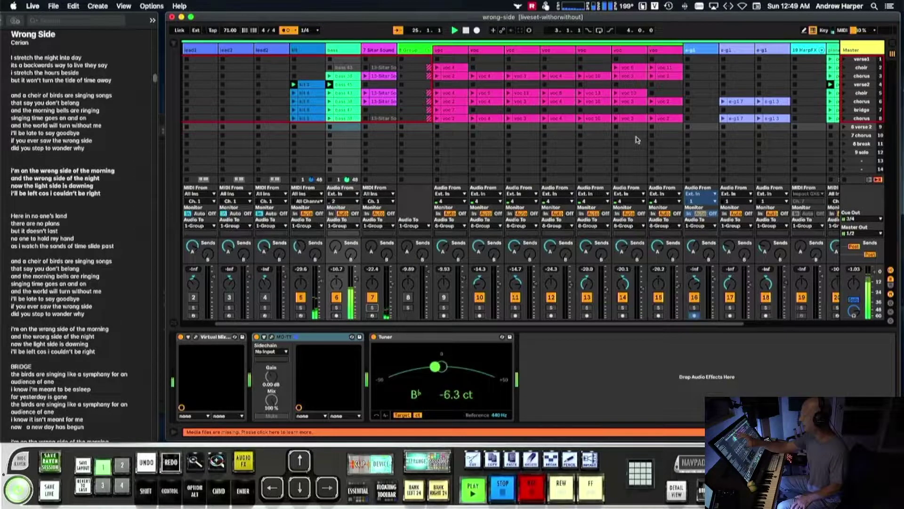
left_click(307, 49)
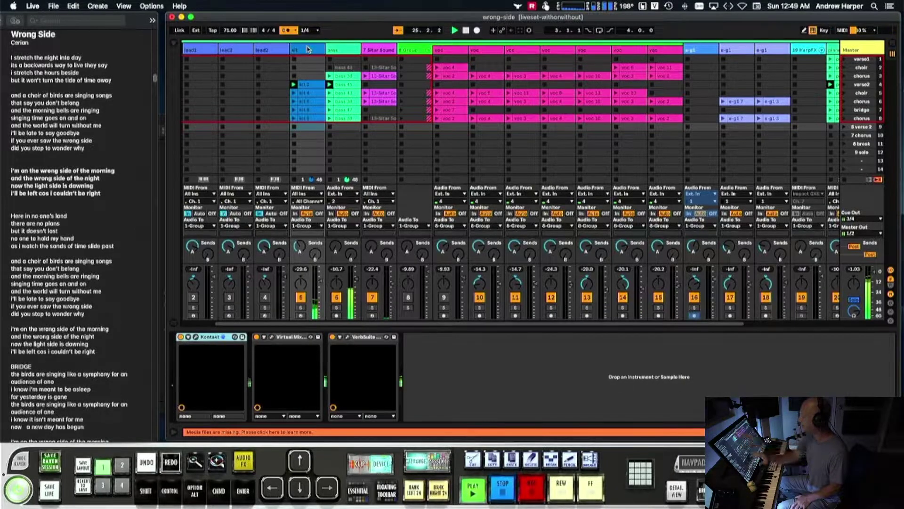
left_click(197, 337)
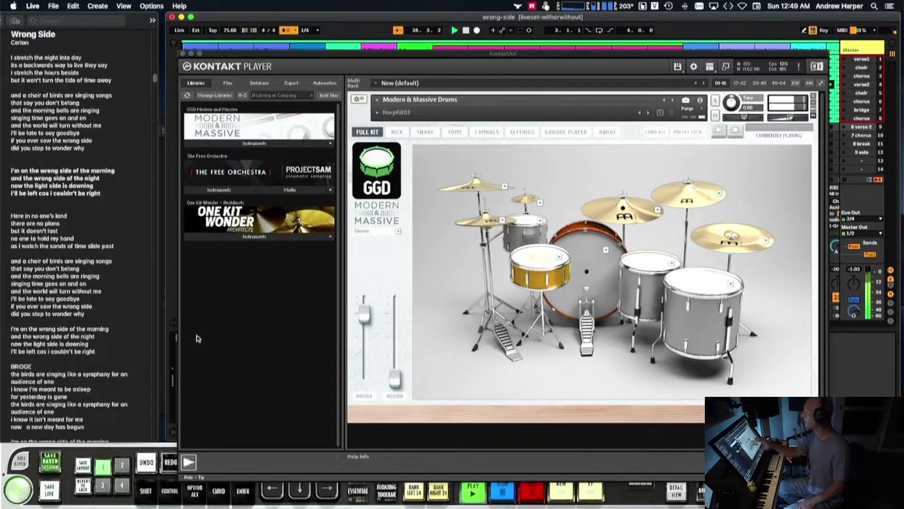
key("super+alt+p")
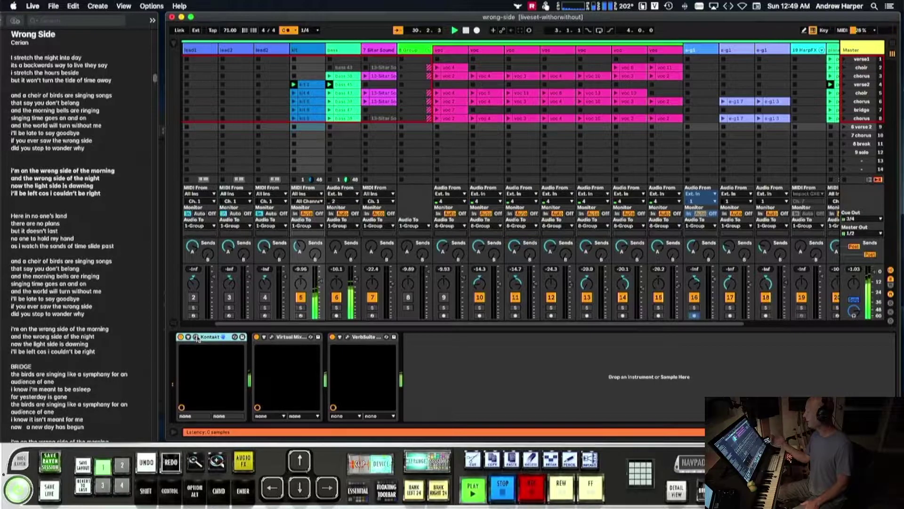
Step: Unmute vocal track 9 and the vocal group on track 8
left_click(444, 297)
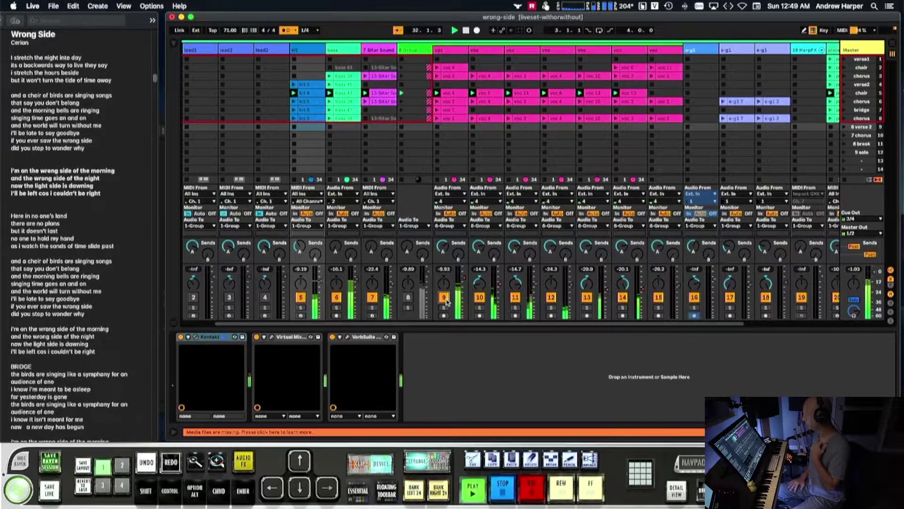
left_click(407, 297)
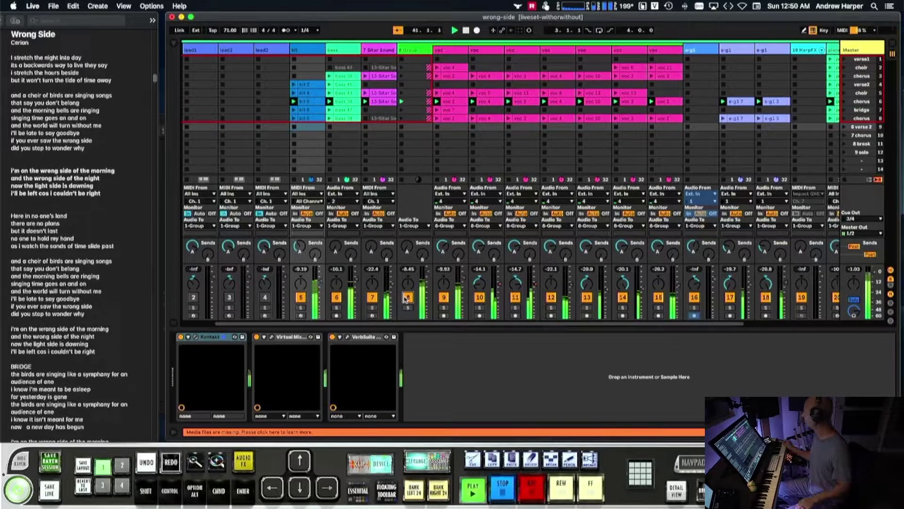
Step: Solo the two e-g1 guitar tracks 17 and 18 together with the voc track 21
left_click(730, 298)
left_click(765, 308)
left_click(730, 297)
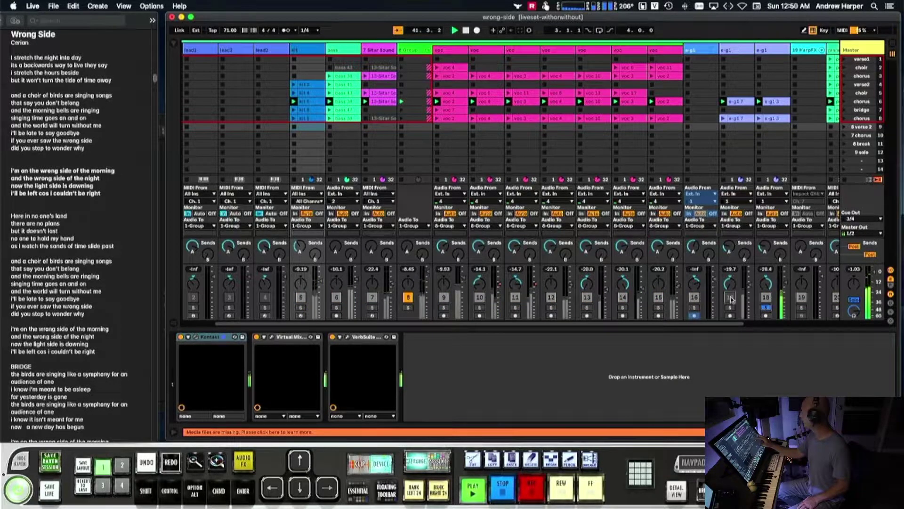
left_click(730, 308)
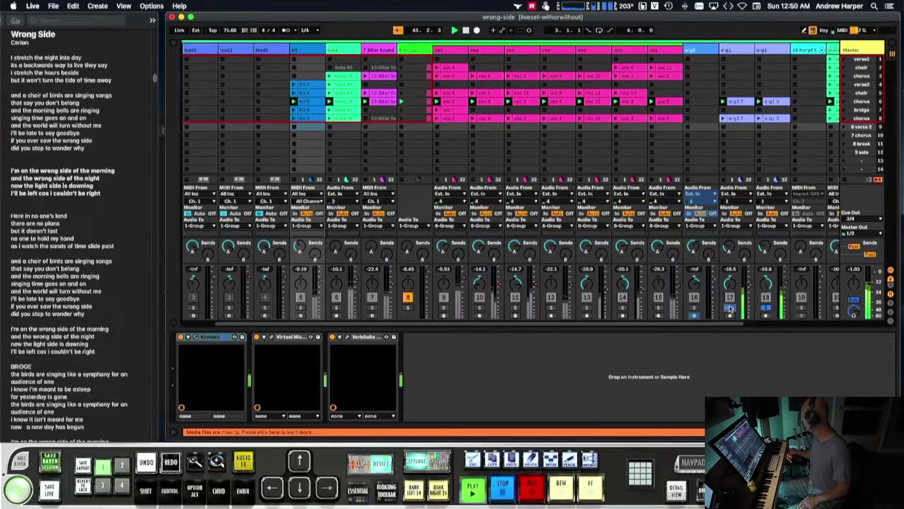
scroll(664, 141, "right", 5)
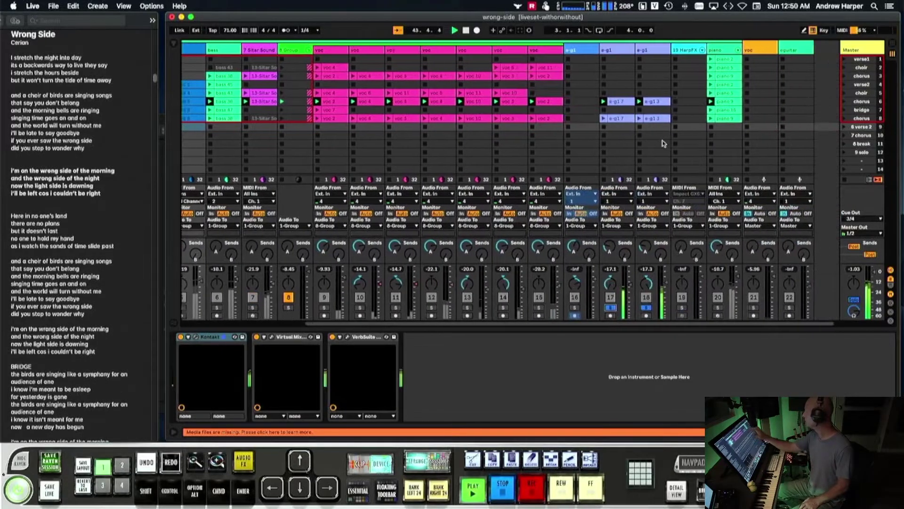
left_click(746, 307)
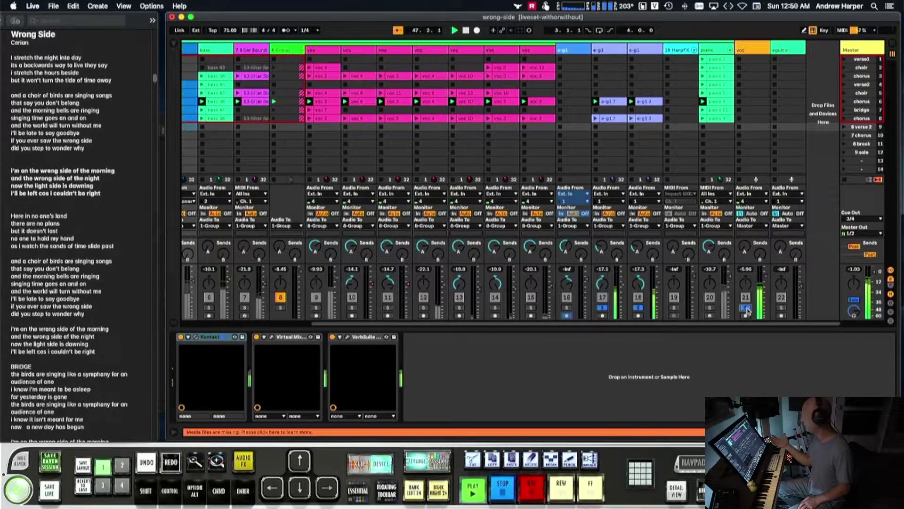
Step: Inspect the TH-U Slate amp rigs on guitar tracks 17 and 18, hiding each plug-in window when done
left_click(611, 55)
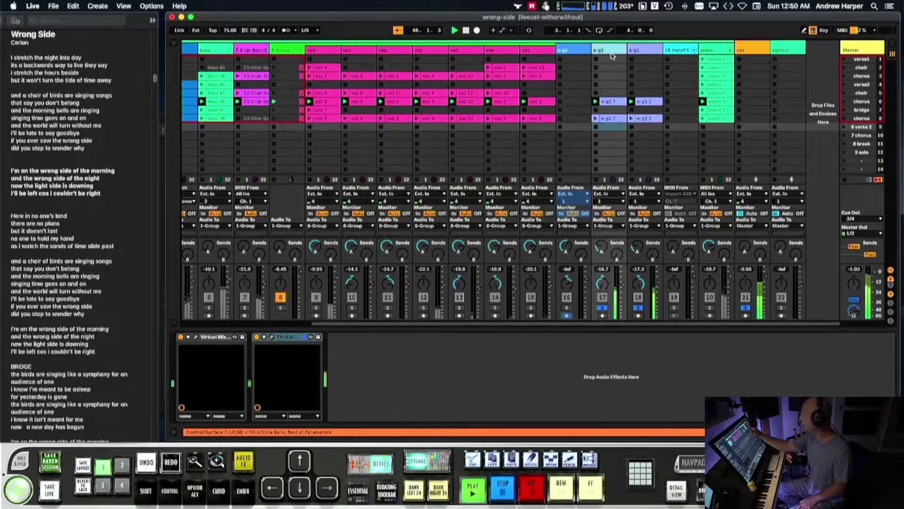
left_click(272, 337)
scroll(347, 142, "left", 5)
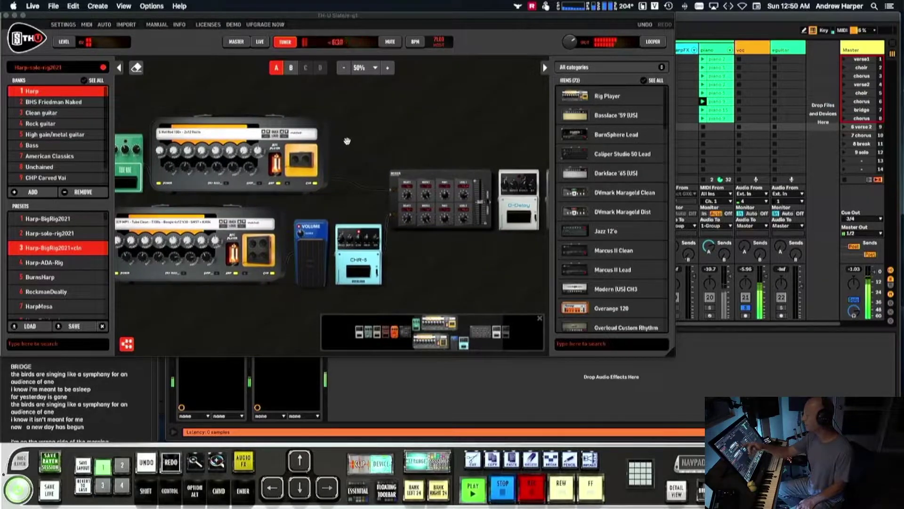
key("super+alt+p")
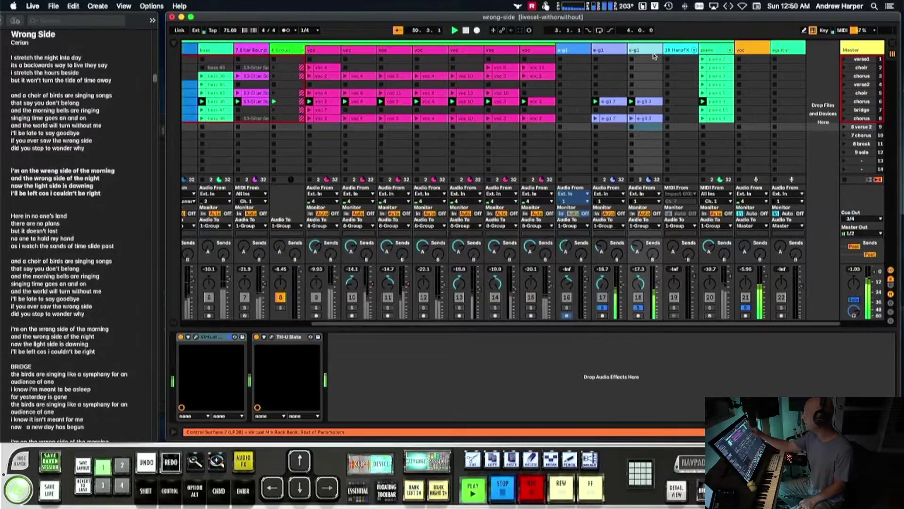
left_click(274, 337)
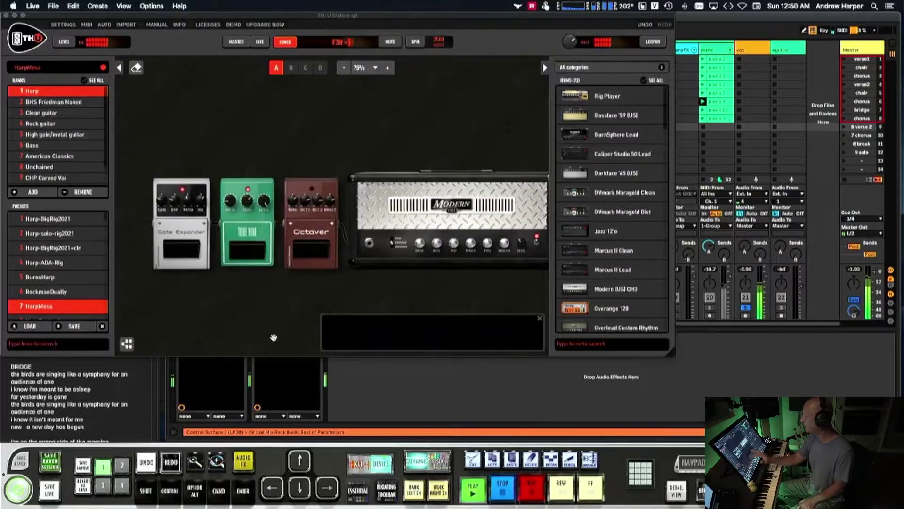
key("super+alt+p")
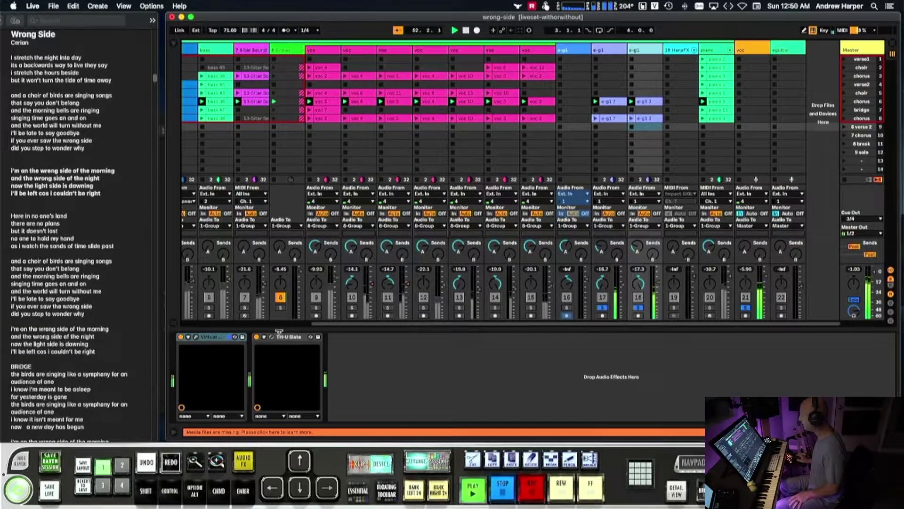
Step: Unsolo guitar tracks 17 and 18, and solo the vocal group on track 8 together with voc track 21
left_click(745, 307)
left_click(638, 308)
left_click(602, 307)
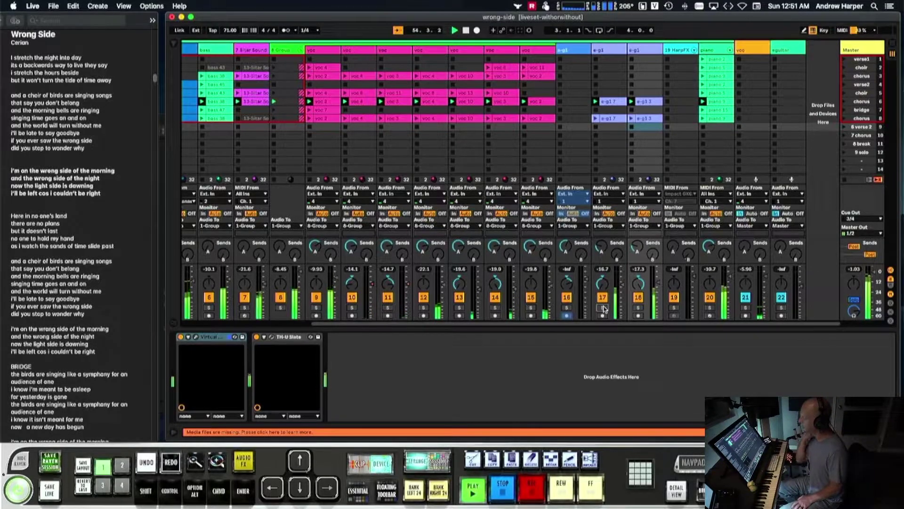
left_click(281, 308)
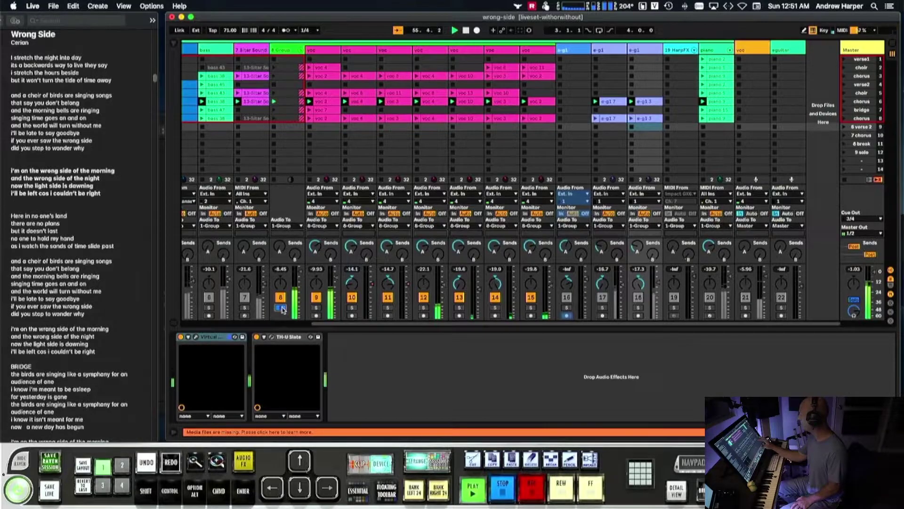
left_click(746, 308)
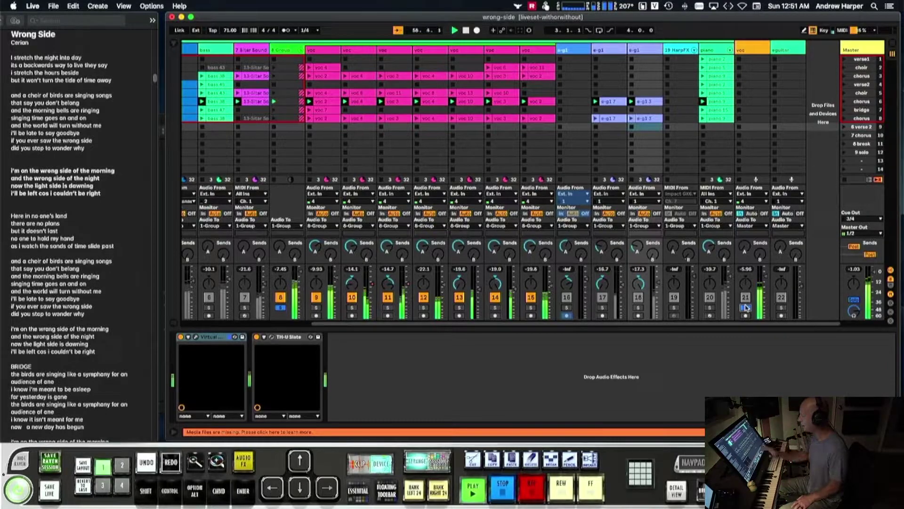
Step: Mute the individual vocal layers on tracks 9 through 15 inside the soloed vocal group
left_click(316, 296)
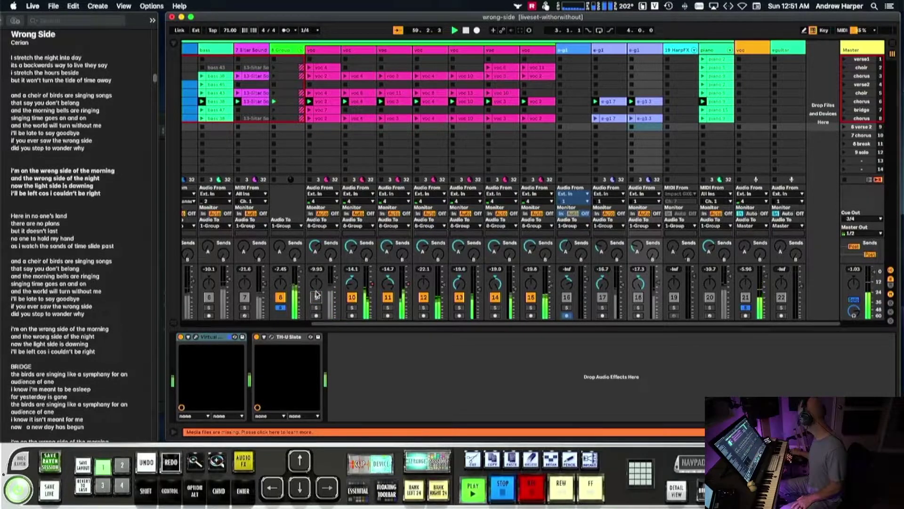
left_click(423, 297)
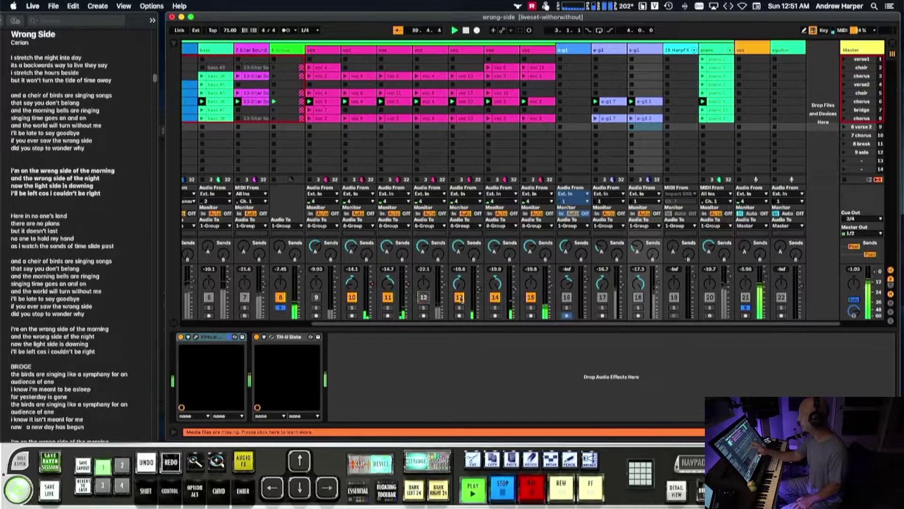
left_click(531, 297)
left_click(495, 297)
left_click(459, 297)
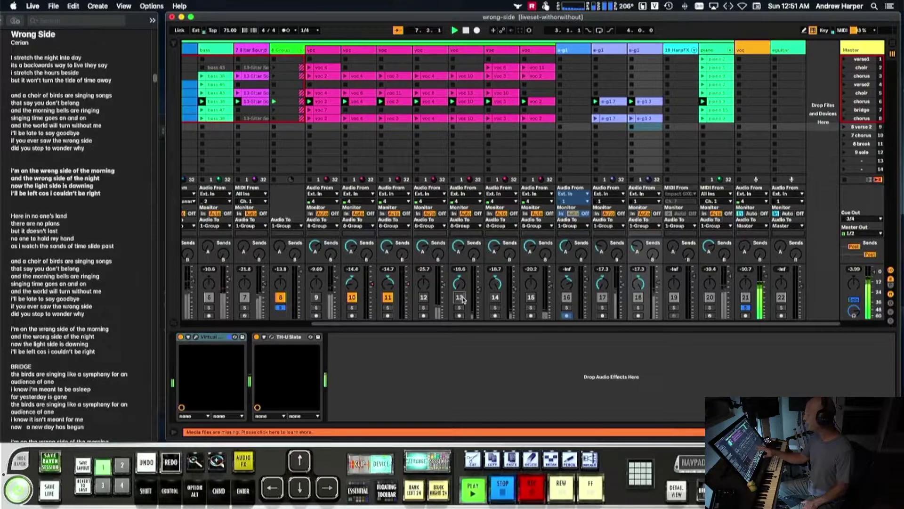
left_click(352, 297)
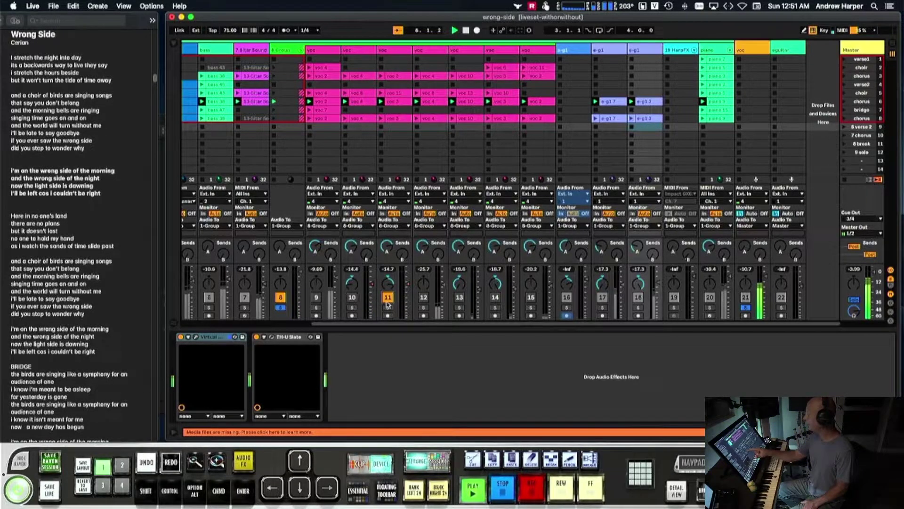
Step: Unmute the vocal layer on track 12, and briefly switch track 9 on and off again for comparison
left_click(425, 299)
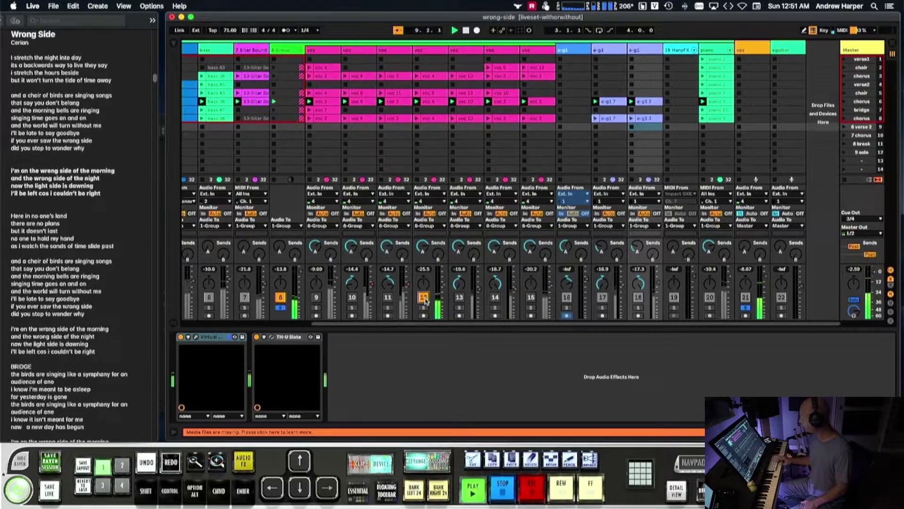
left_click(316, 297)
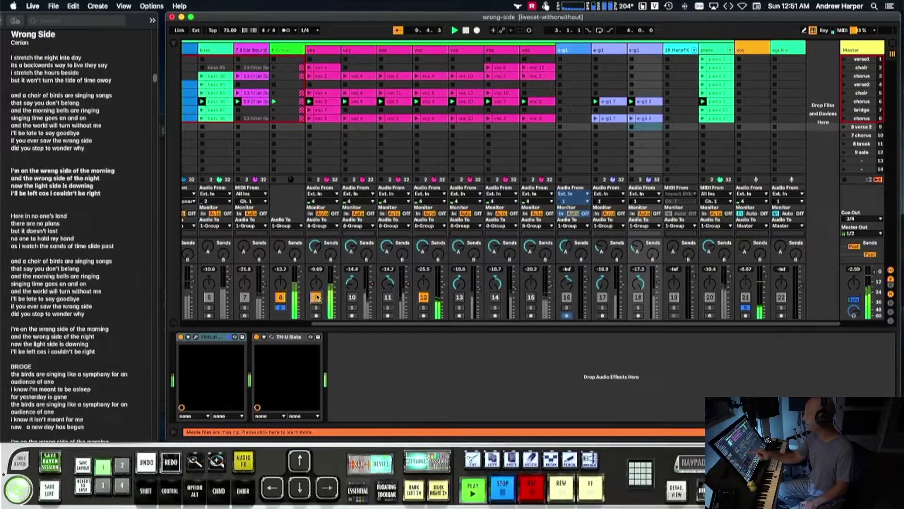
left_click(317, 298)
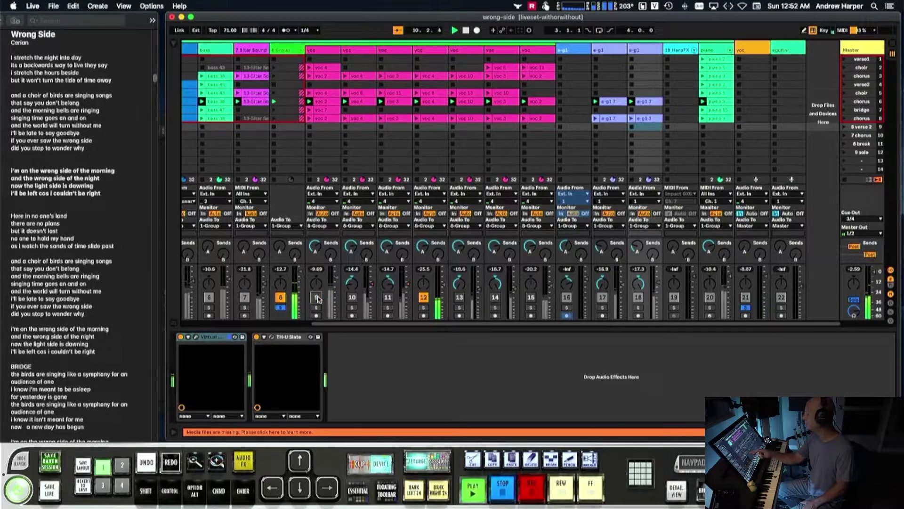
Step: Unmute the vocal layers on tracks 13, 14, 9 and 15 in turn, muting the one on track 12 along the way
left_click(459, 298)
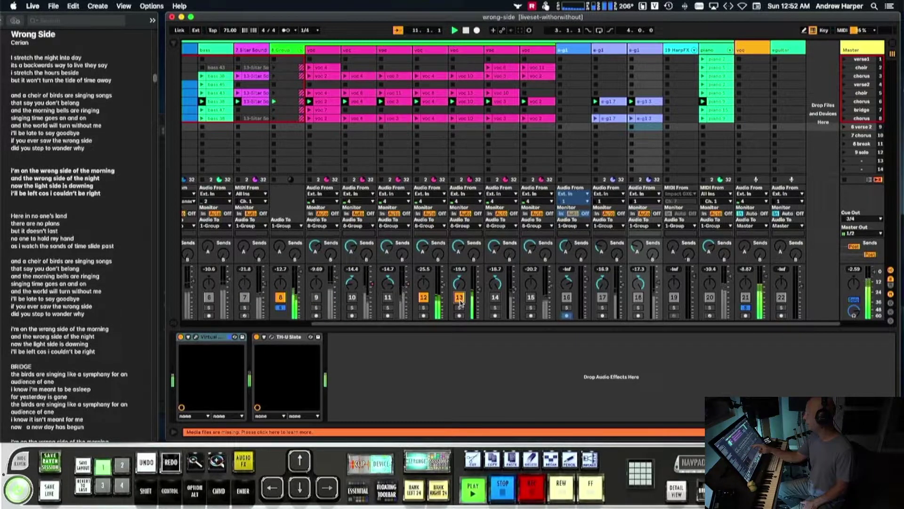
left_click(496, 298)
left_click(423, 298)
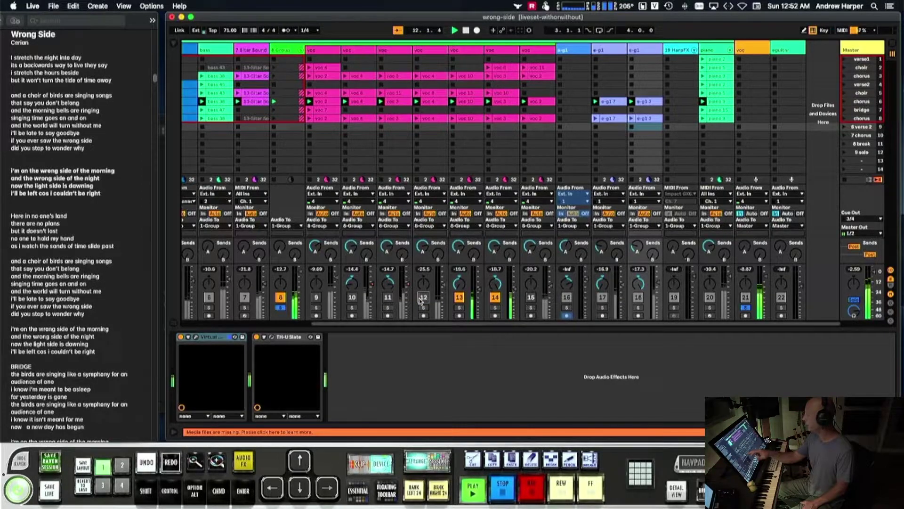
left_click(317, 297)
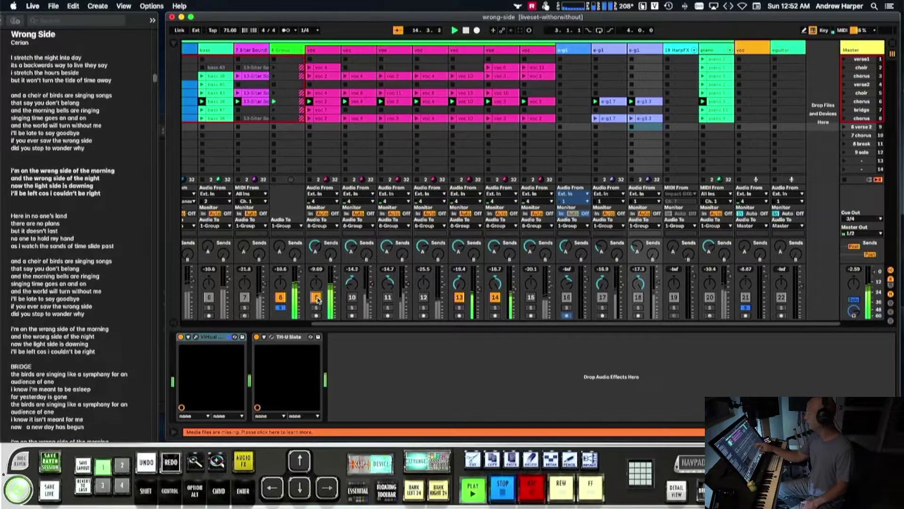
left_click(531, 297)
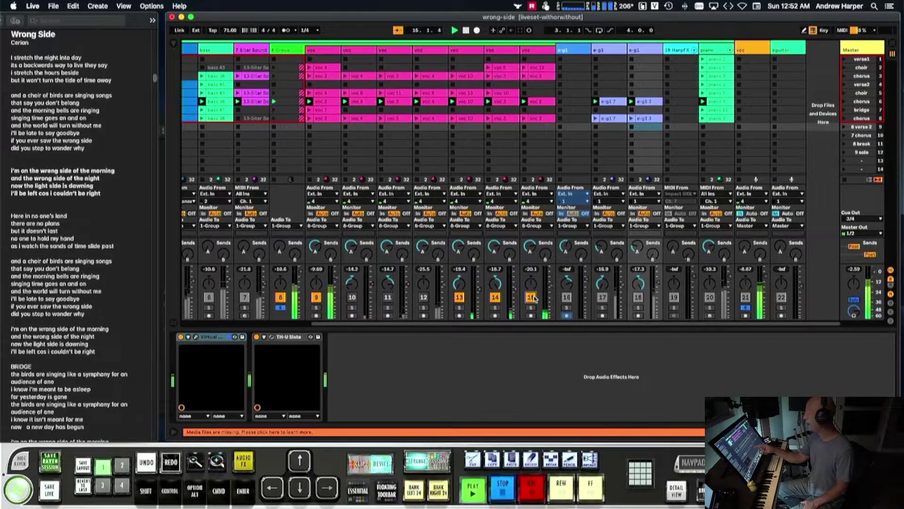
Step: Restart playback and mute the vocal layers on tracks 9, 13 and 14 to audition track 15 within the group
left_click(473, 491)
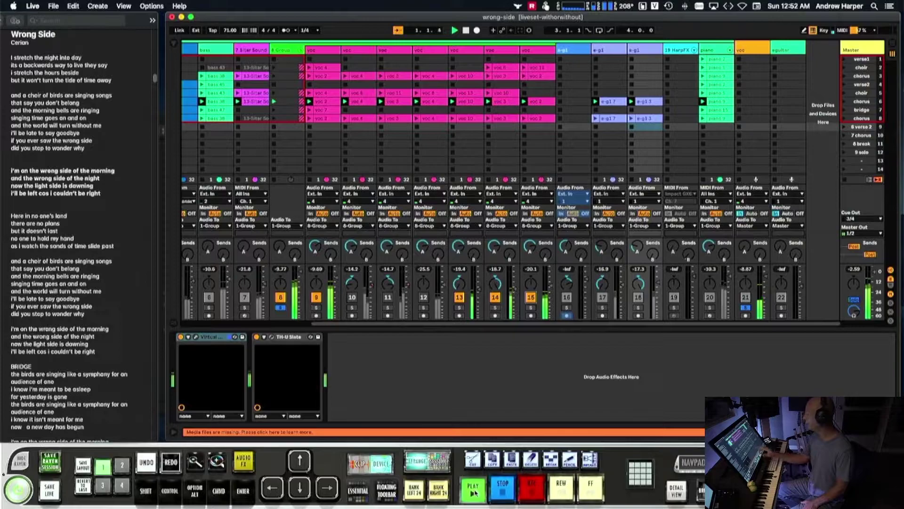
left_click(316, 297)
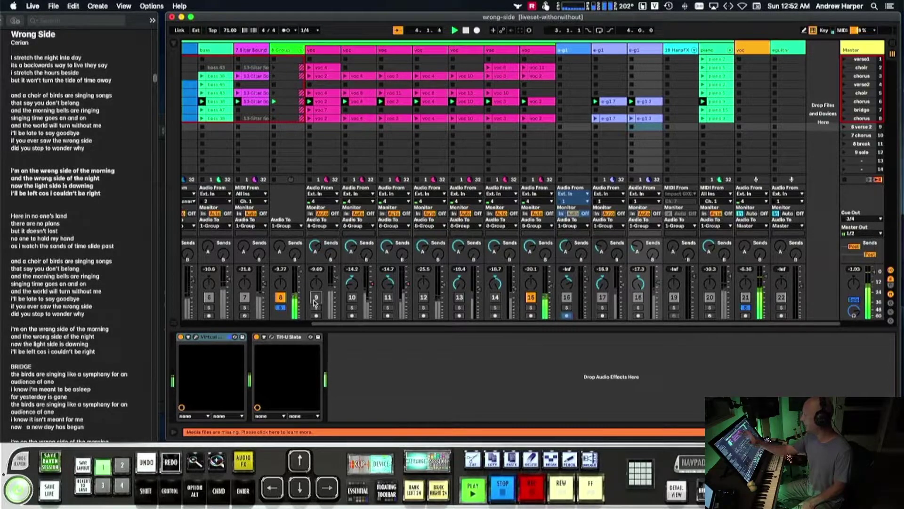
Step: Select the voc track 9 and unmute the vocal layers on tracks 9 through 14
left_click(325, 48)
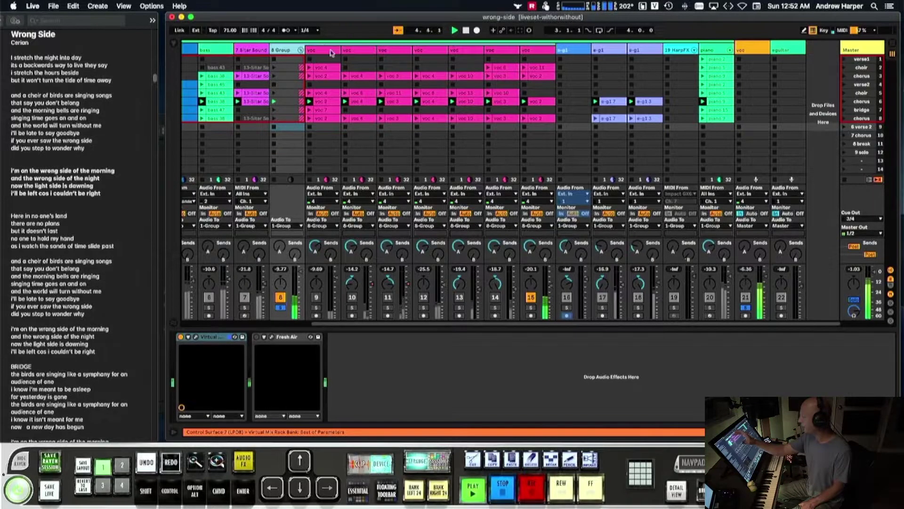
left_click(330, 51)
left_click(316, 296)
left_click(352, 297)
left_click(388, 297)
left_click(424, 298)
left_click(459, 297)
left_click(495, 298)
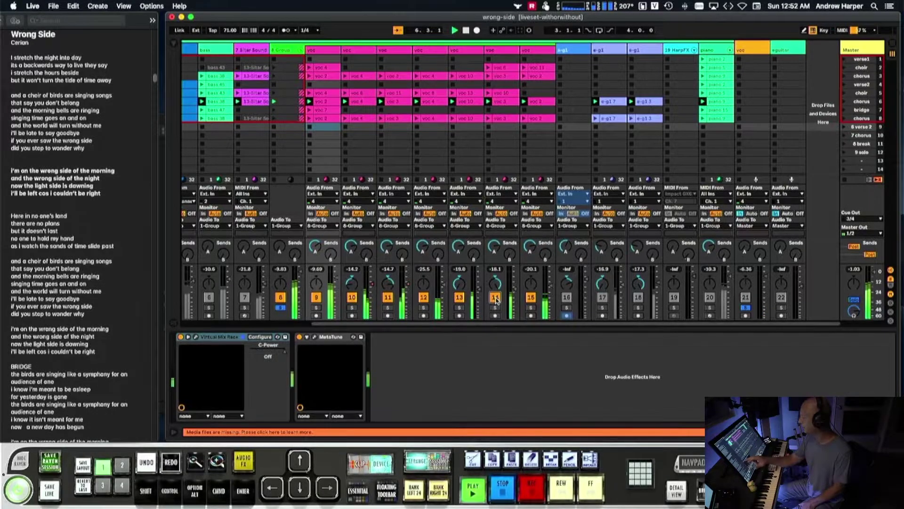
Step: Inspect the Virtual Mix Rack chain on voc track 9 through to the FG-2A module, and hide the plug-in window
left_click(196, 338)
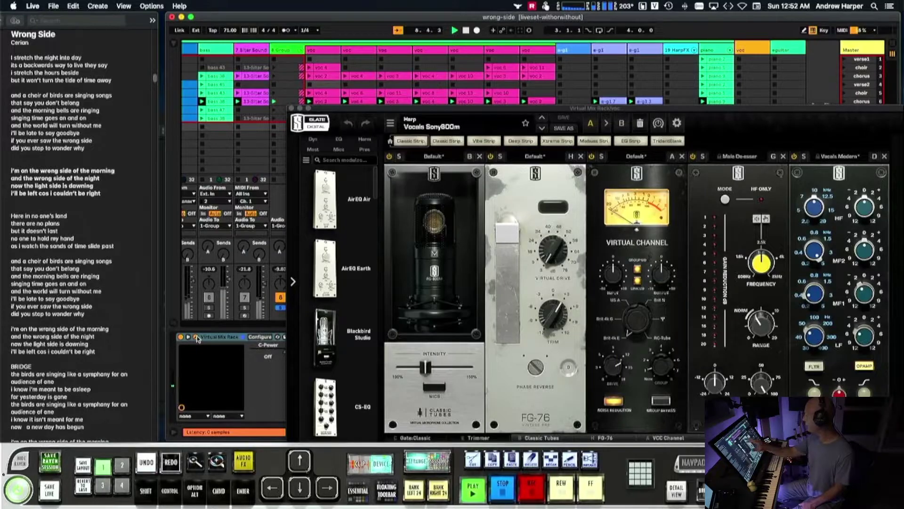
left_click(196, 338)
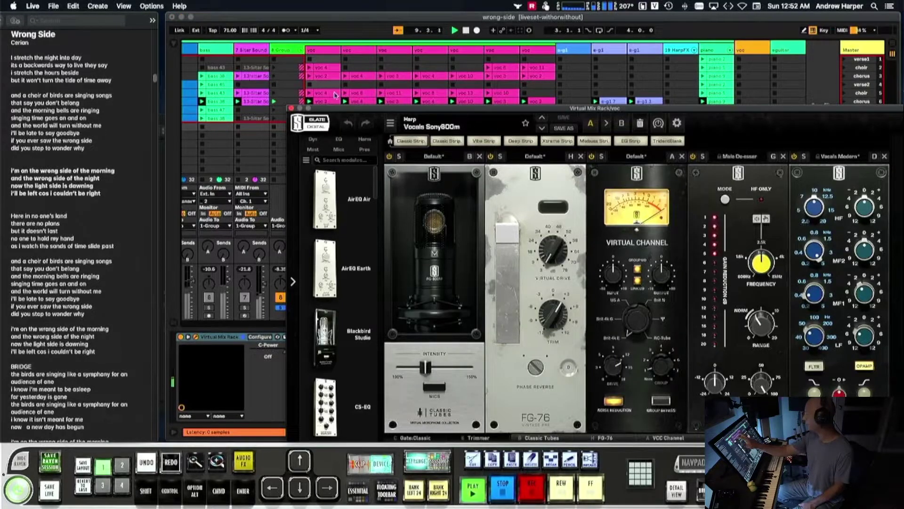
left_click_drag(444, 110, 289, 65)
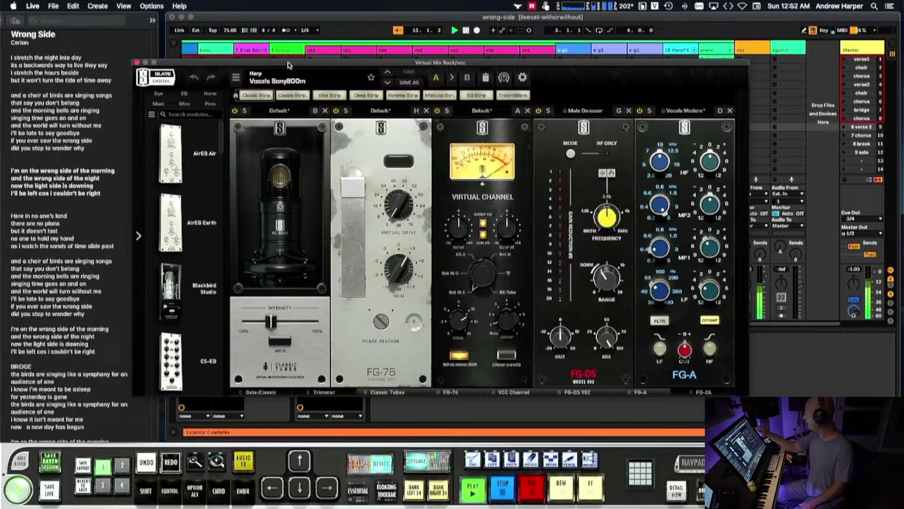
left_click(703, 392)
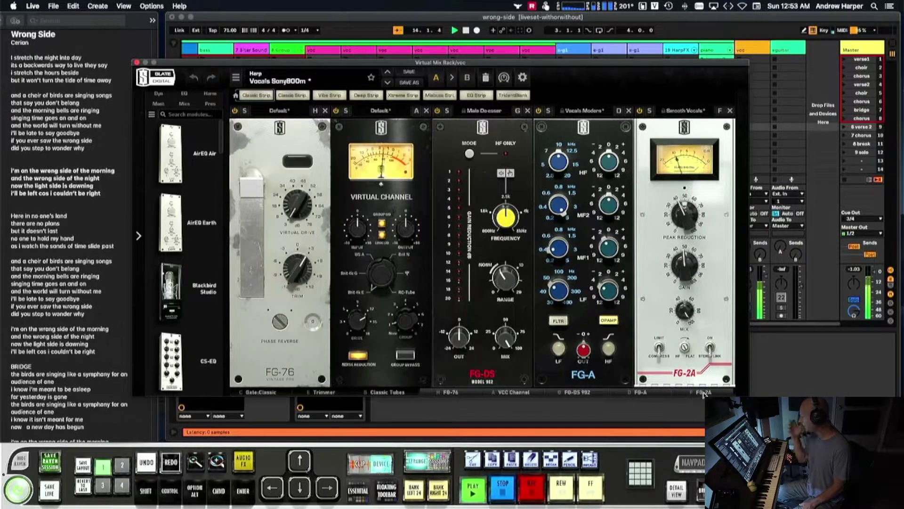
key("super+alt+p")
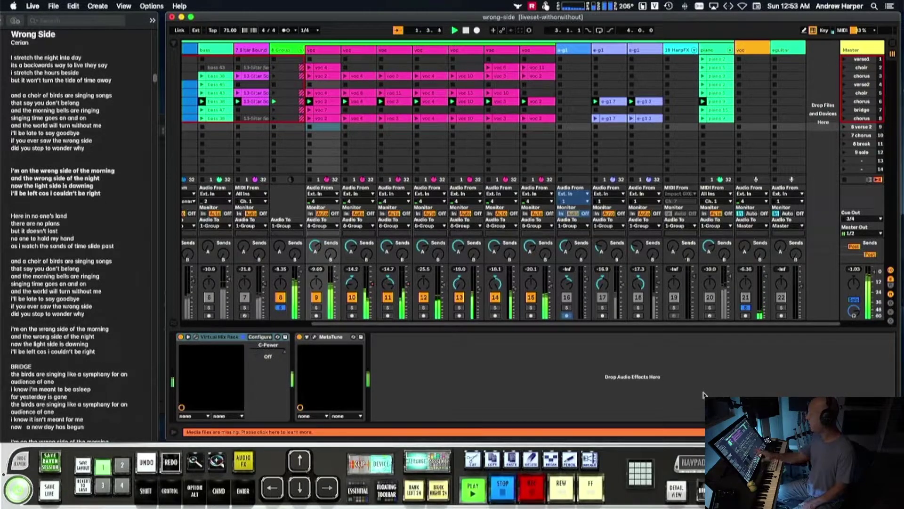
Step: Mute the vocal layer on track 9 and stop playback
left_click(316, 298)
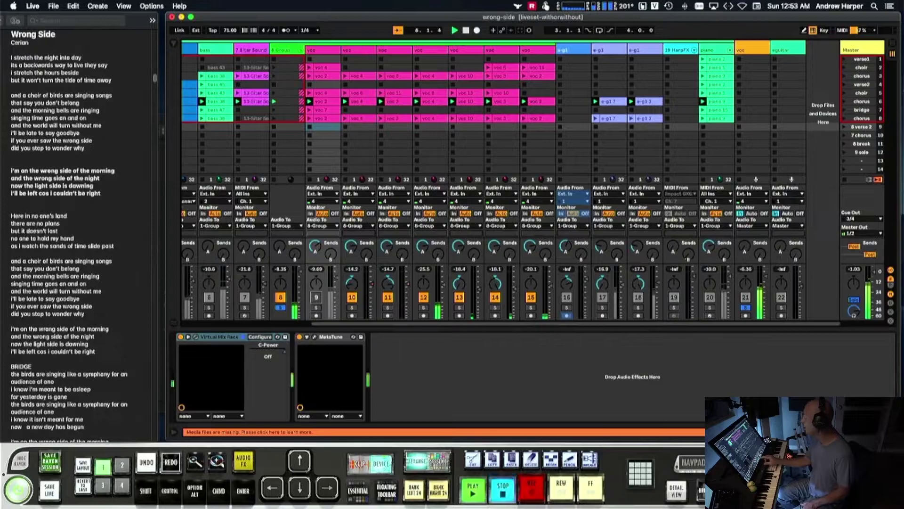
key("space")
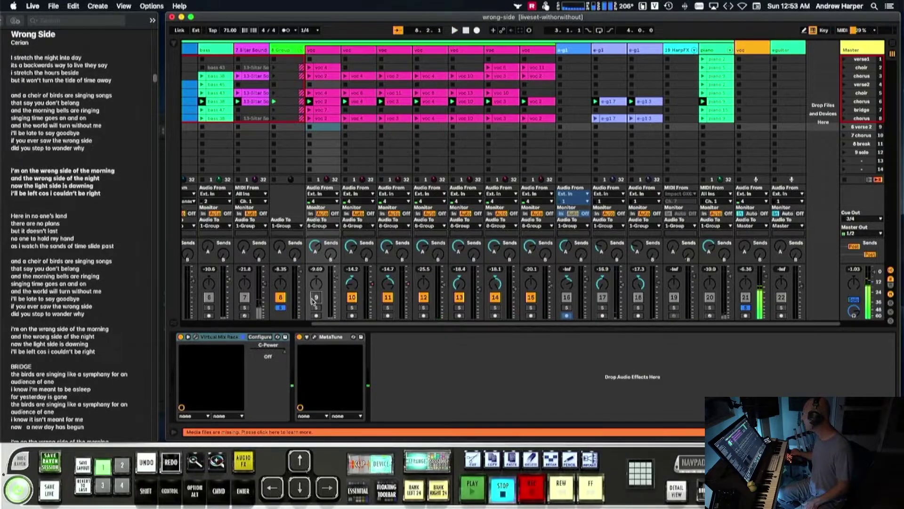
Step: Load the Harp user preset LiveVocalsPlateHarp in VerbSuite Classics on voc track 21
left_click(752, 49)
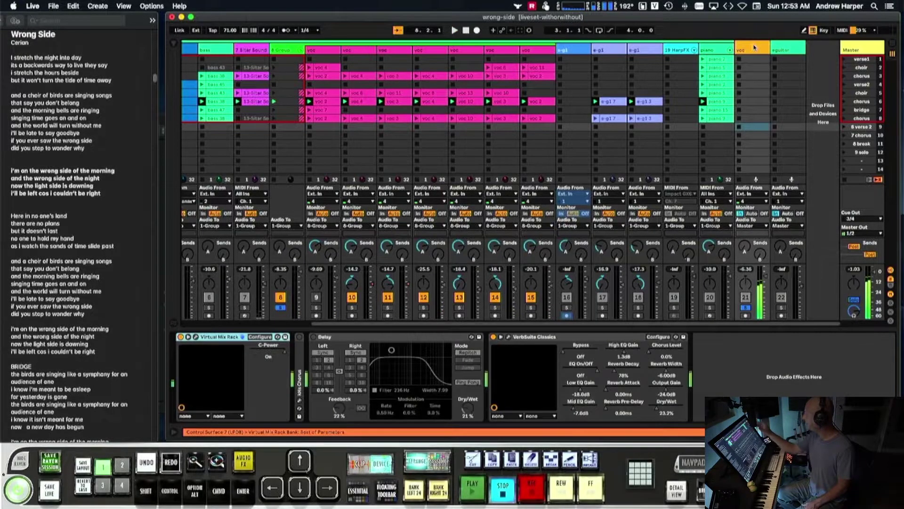
left_click(509, 337)
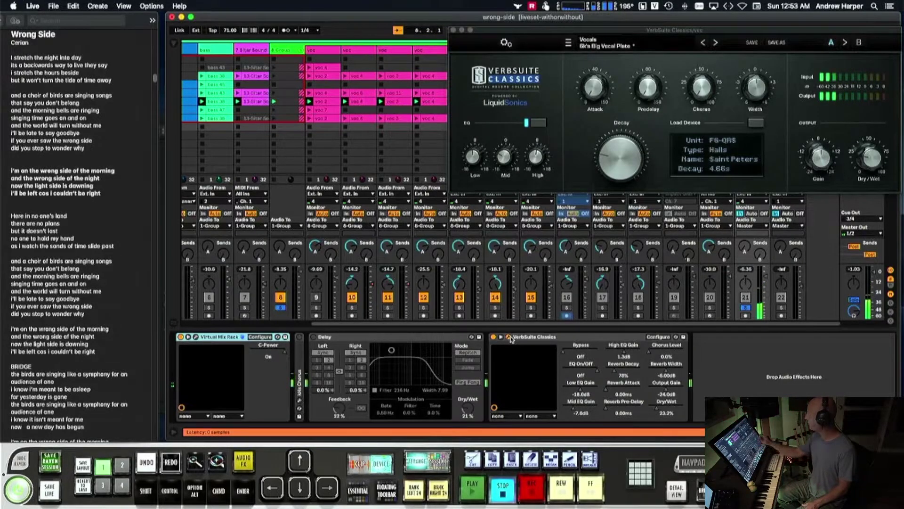
left_click_drag(650, 30, 429, 151)
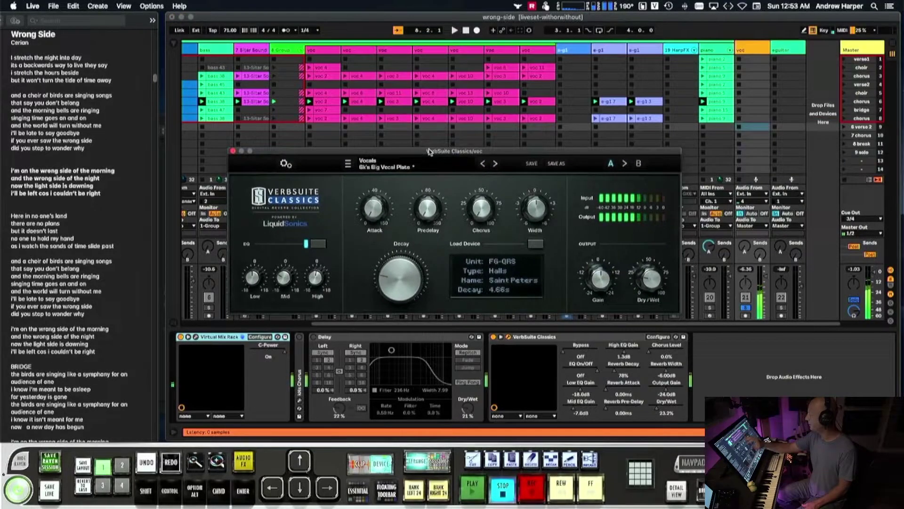
left_click(384, 170)
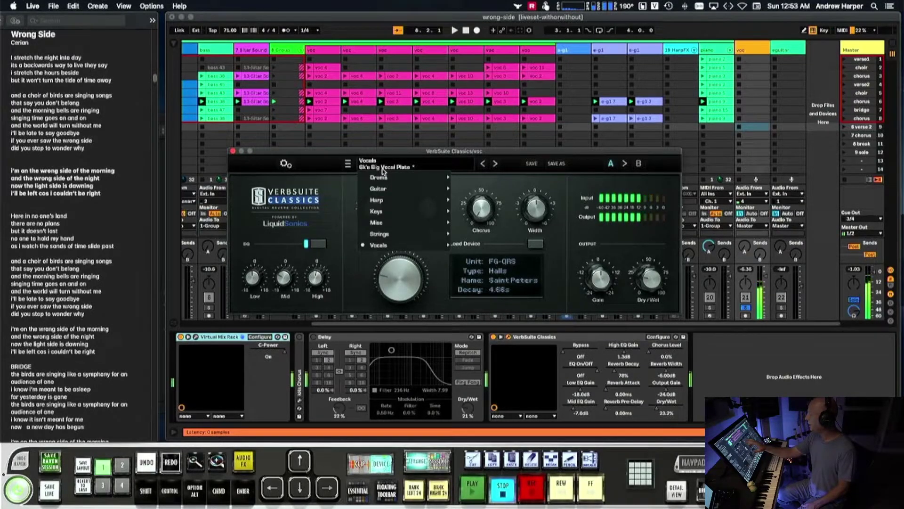
mouse_move(415, 205)
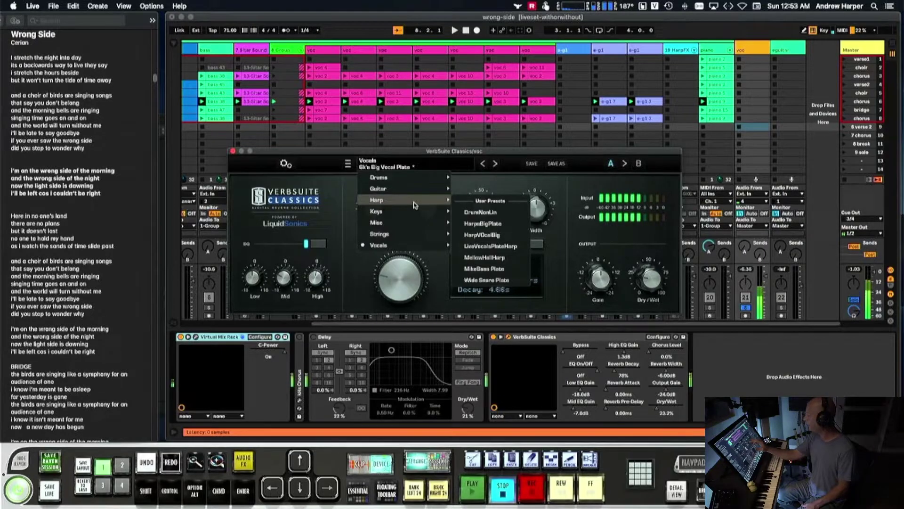
left_click(490, 246)
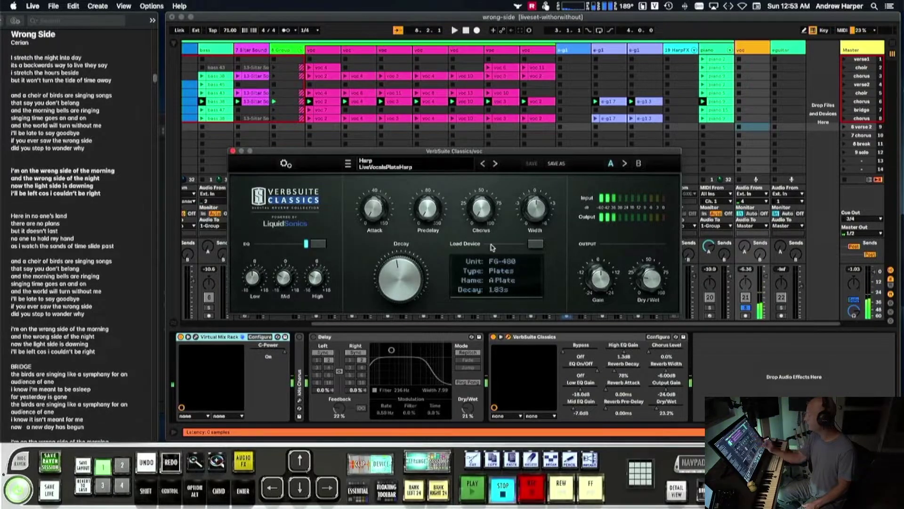